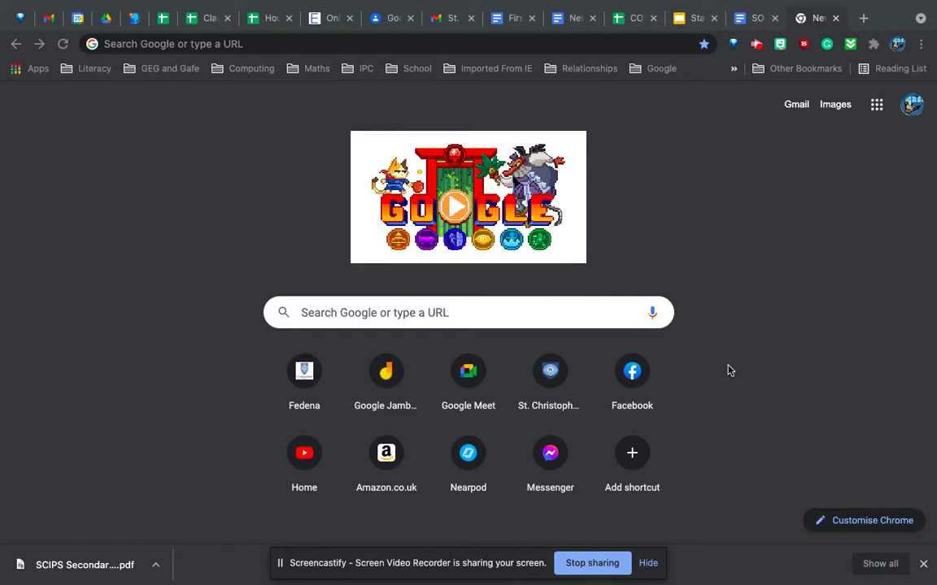
# Load meet.google.com in Chrome by entering 'meet' in the address bar
pyautogui.click(236, 45)
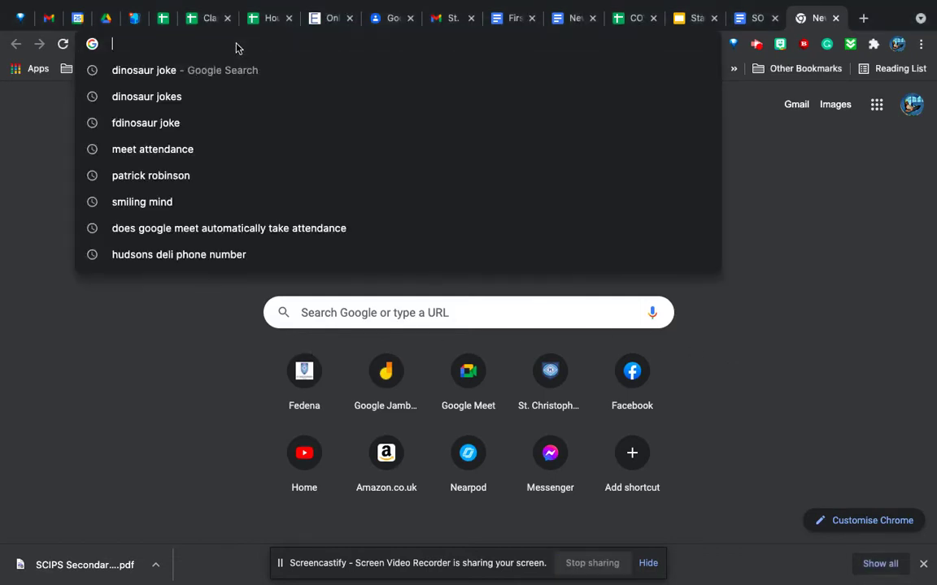
pyautogui.write('meet')
pyautogui.press('Return')
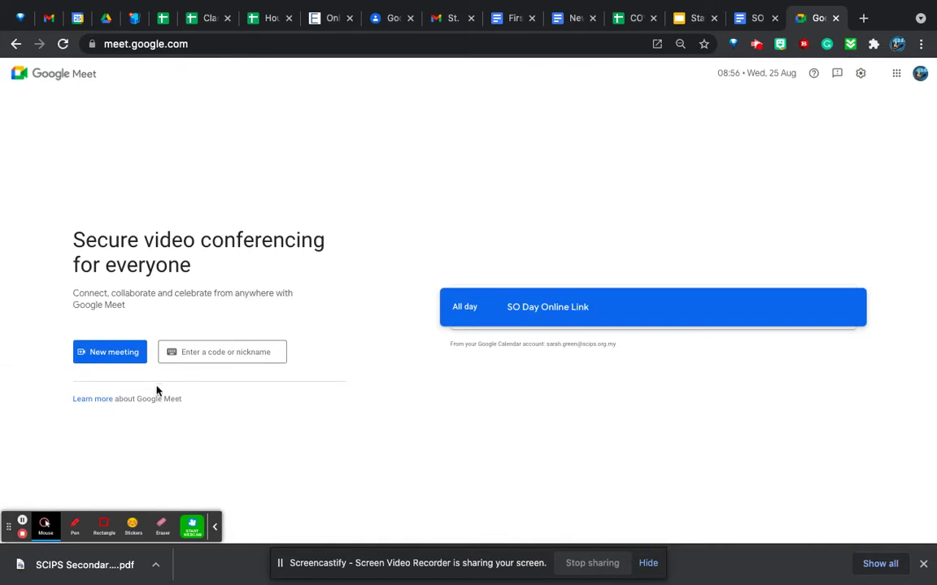
# Start an instant meeting from the New meeting menu
pyautogui.click(116, 360)
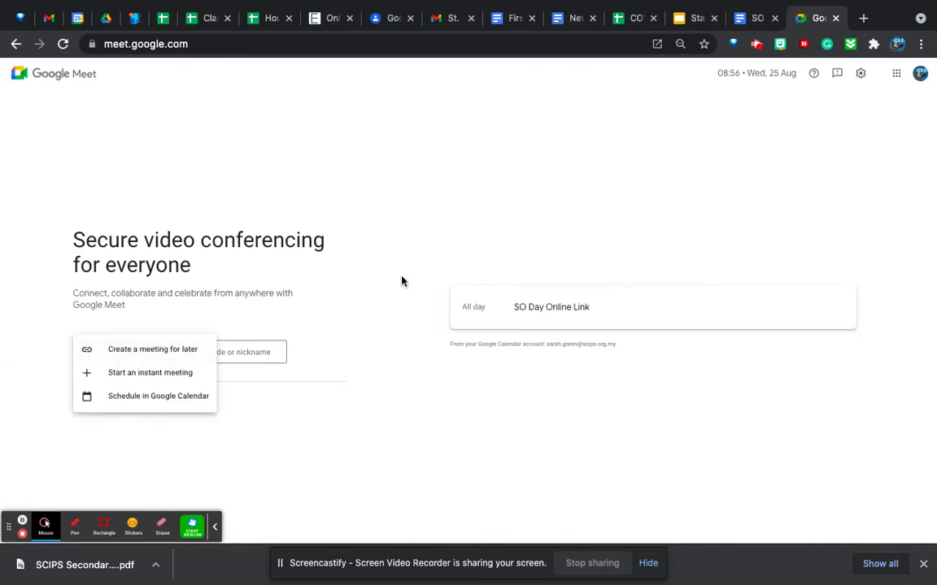
pyautogui.click(133, 374)
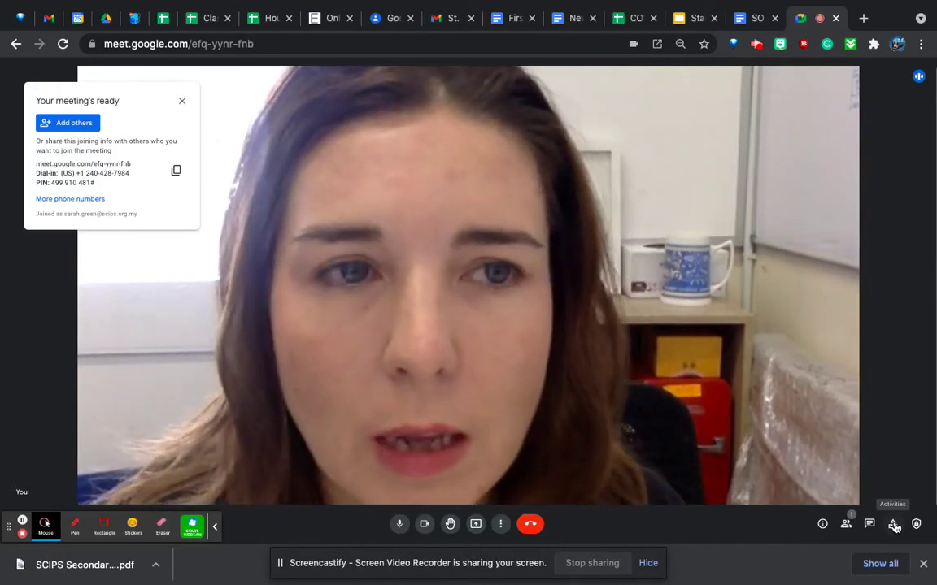
# Open the Breakout rooms page from the meeting's Activities
pyautogui.click(893, 526)
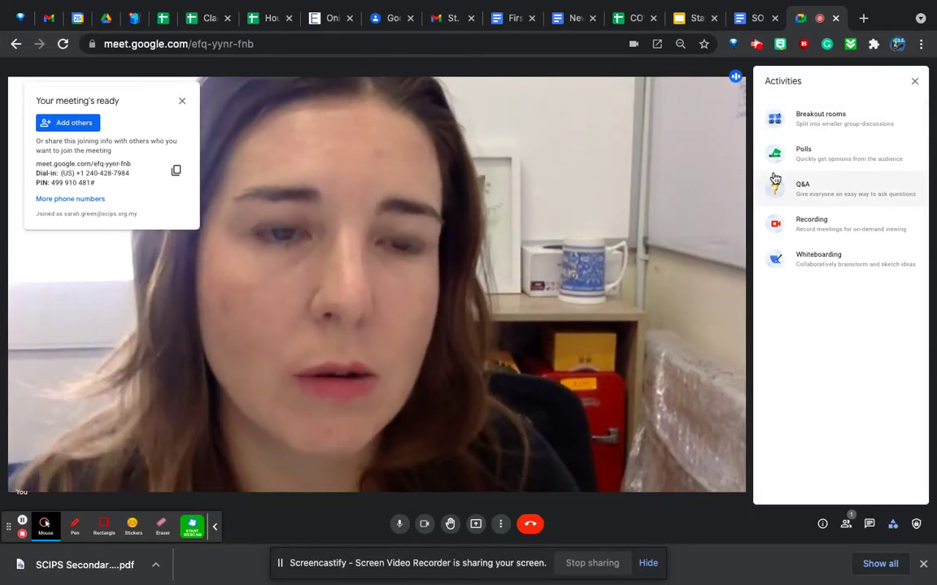
pyautogui.click(849, 121)
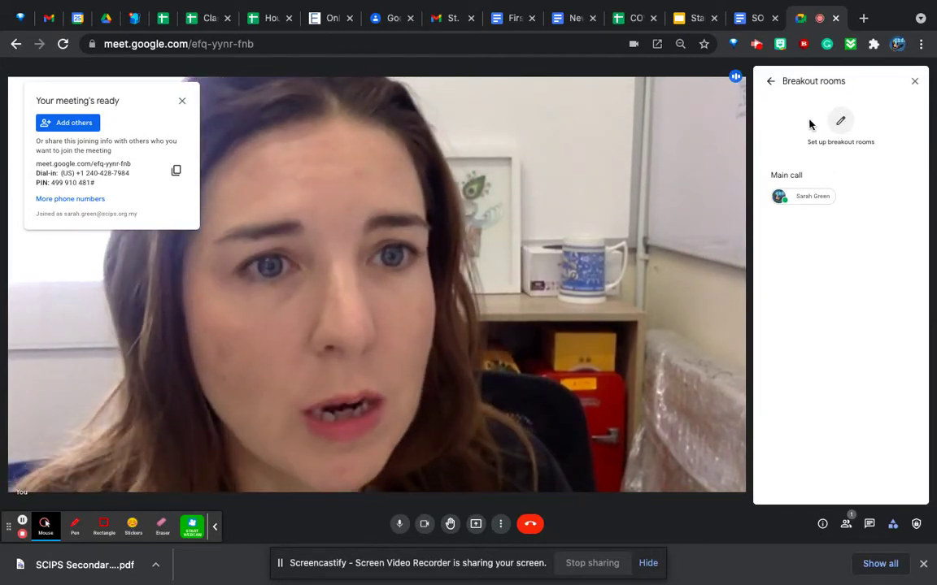
# Set up breakout rooms, raising the count to 4 then back to 2, and select Breakout 1
pyautogui.click(844, 132)
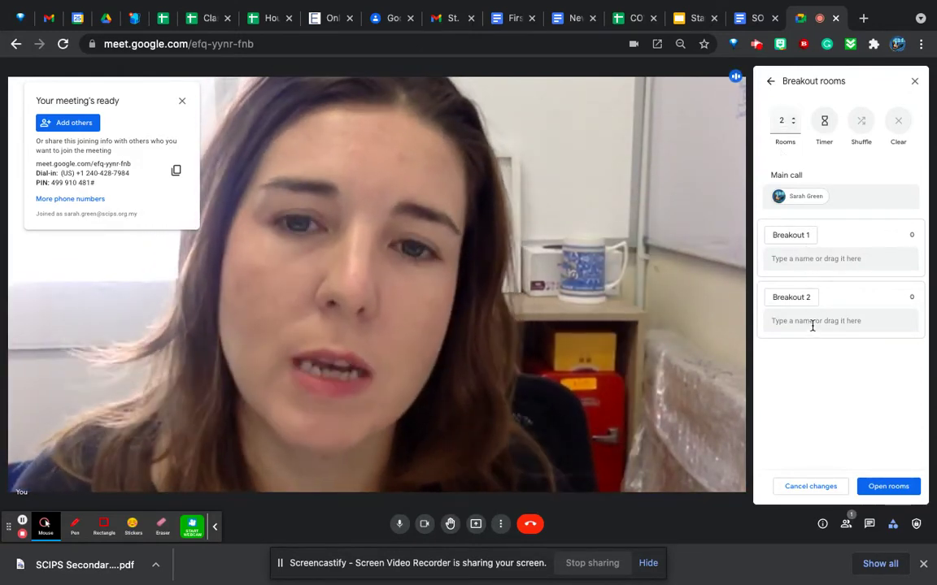
pyautogui.click(793, 119)
pyautogui.click(793, 119)
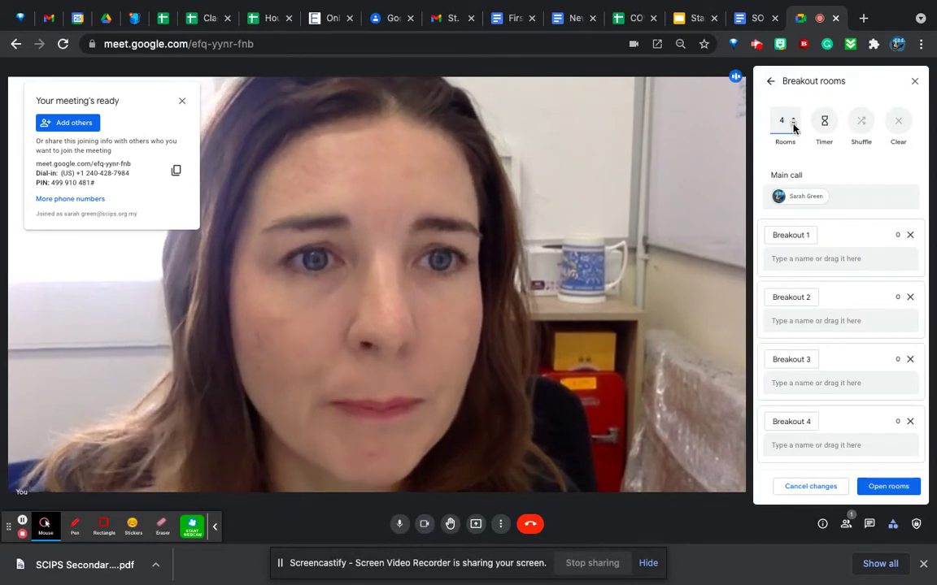
pyautogui.click(793, 124)
pyautogui.click(792, 124)
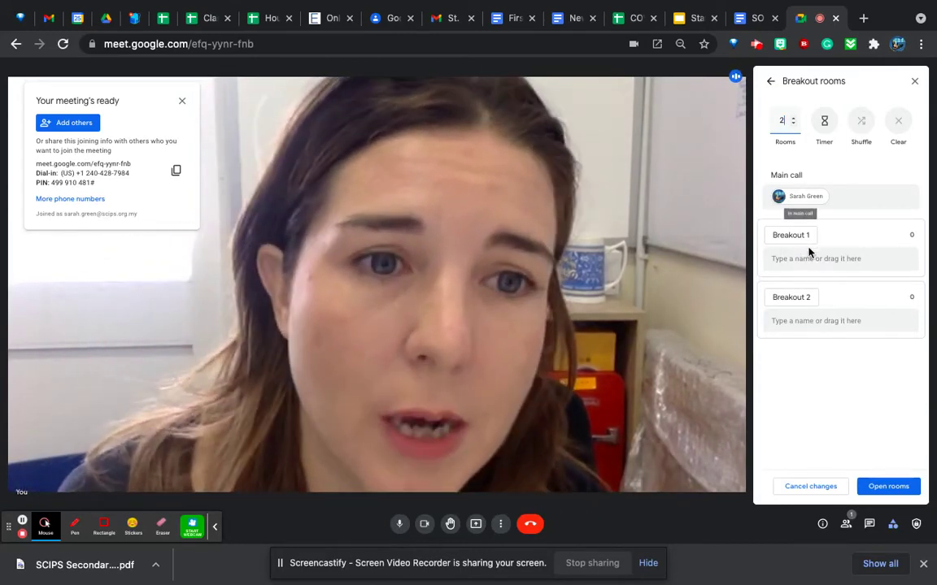
pyautogui.click(766, 260)
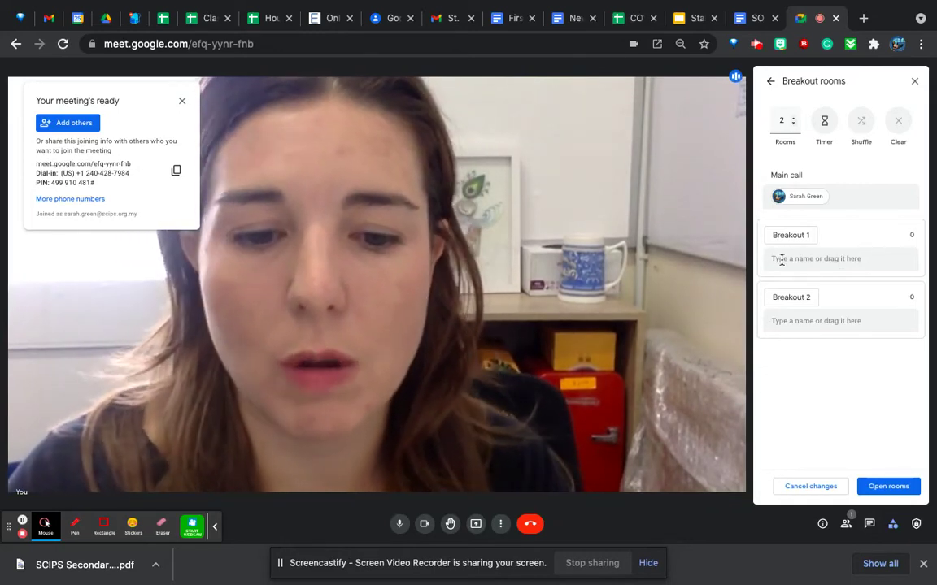
pyautogui.write('sar')
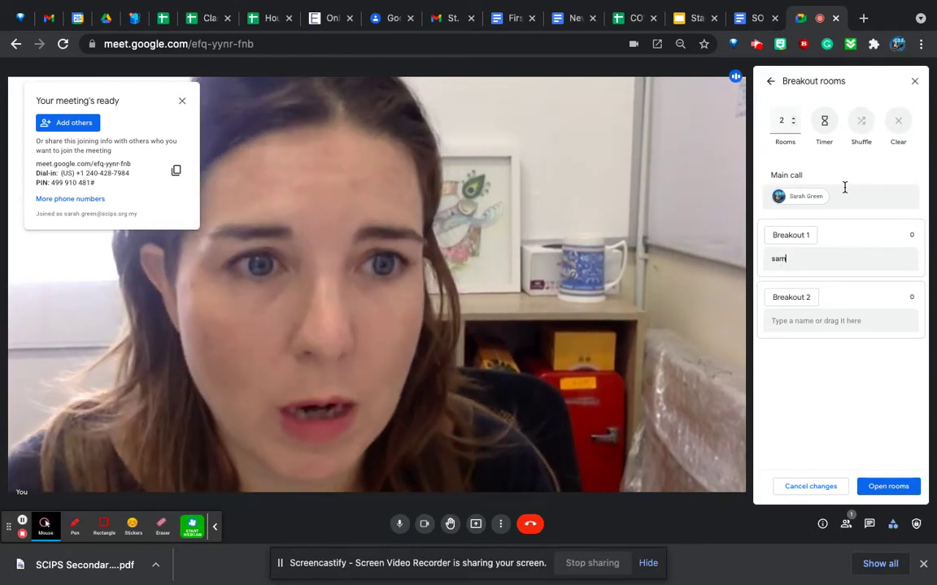
pyautogui.write('u')
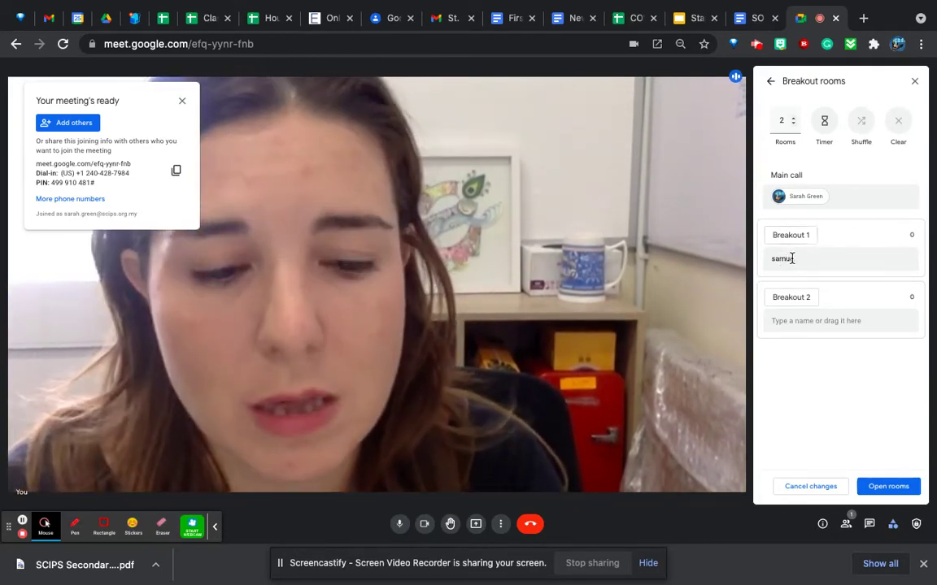
pyautogui.write('e')
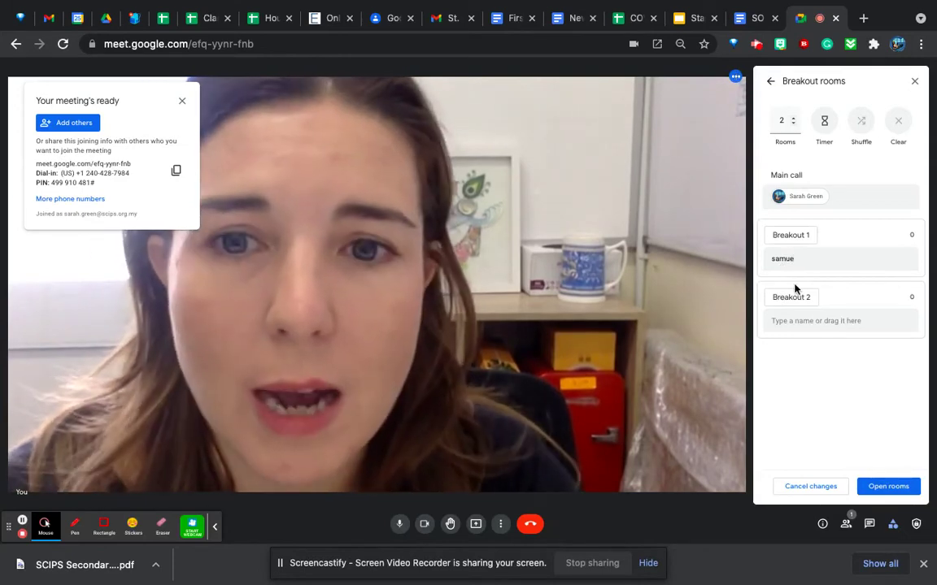
pyautogui.press('BackSpace')
pyautogui.press('BackSpace')
pyautogui.press('BackSpace')
pyautogui.press('BackSpace')
pyautogui.press('BackSpace')
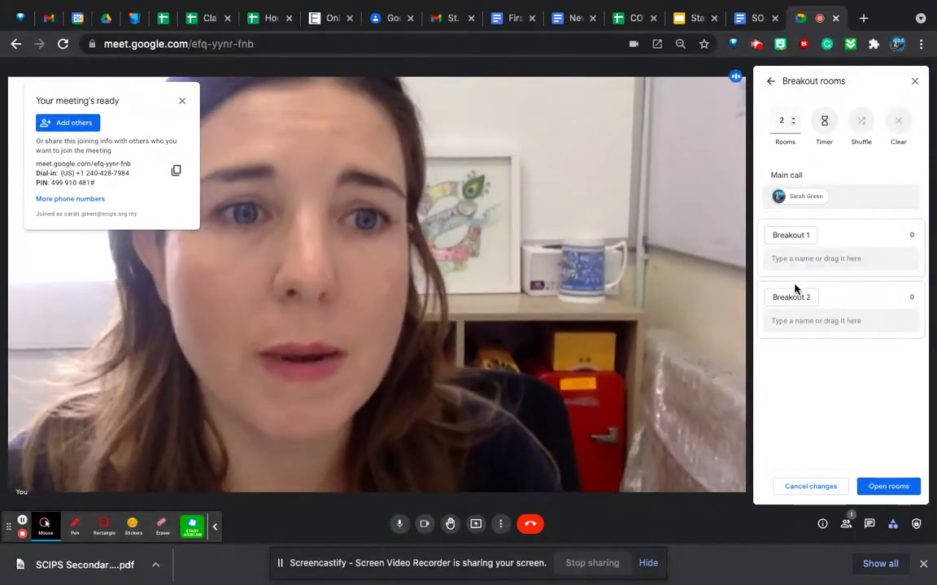
pyautogui.moveTo(787, 204); pyautogui.dragTo(794, 265)
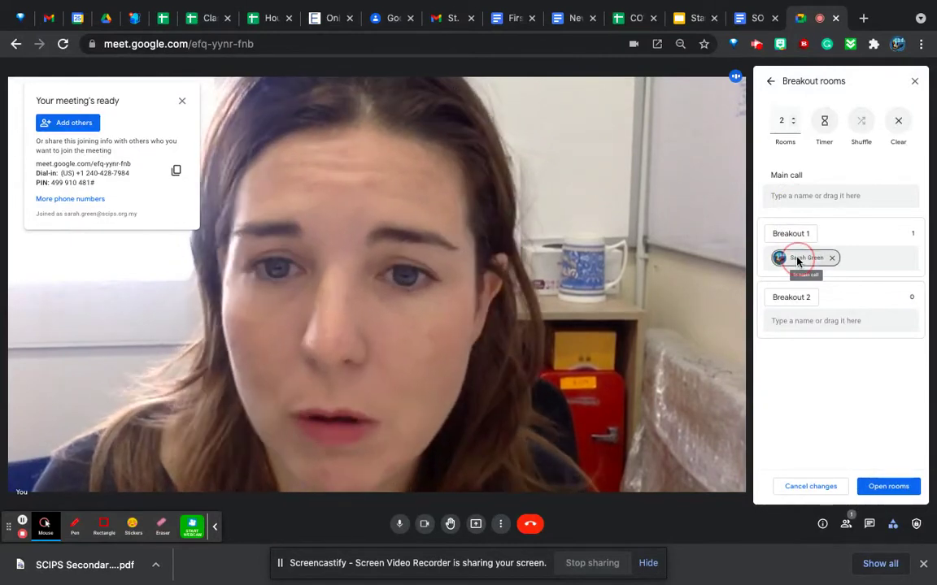
pyautogui.moveTo(797, 263); pyautogui.dragTo(792, 195)
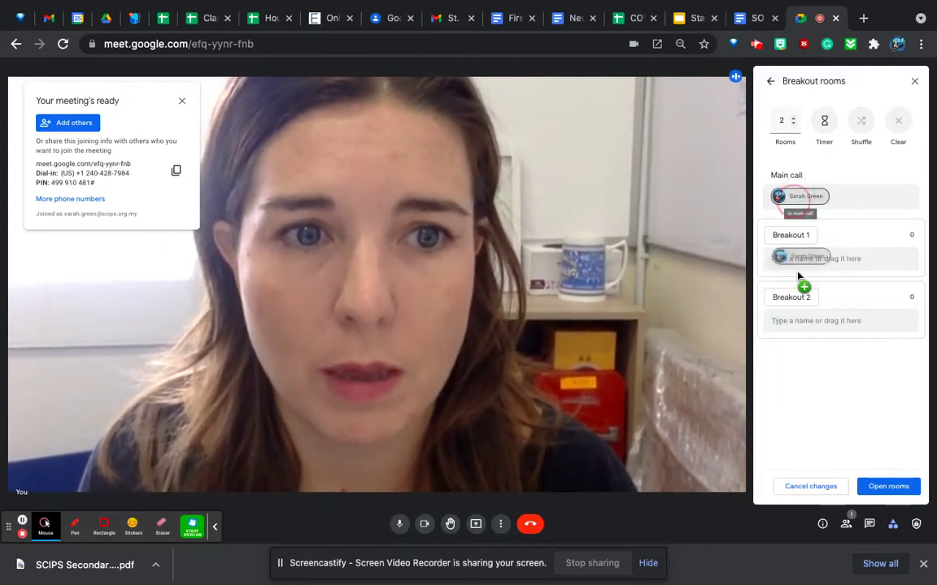
pyautogui.moveTo(801, 322); pyautogui.dragTo(800, 318)
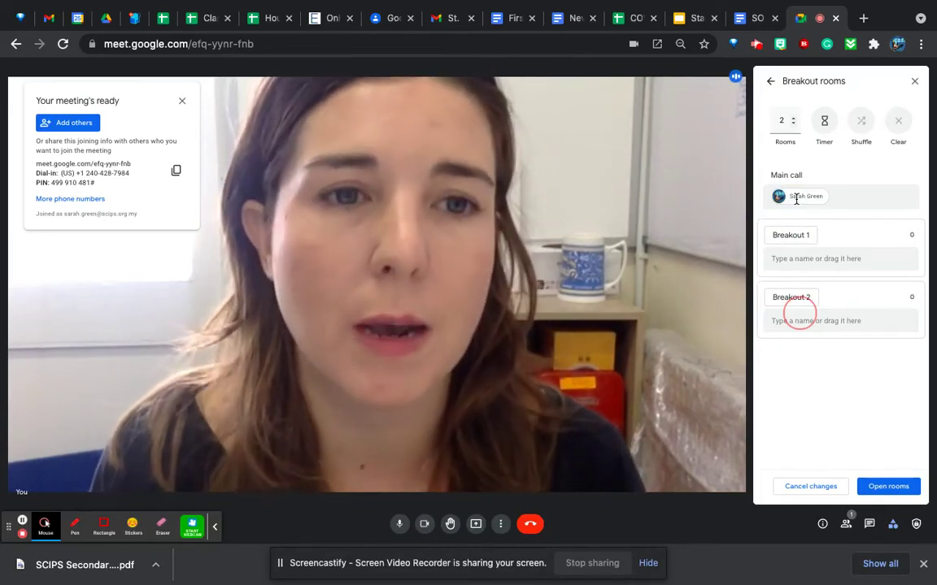
pyautogui.moveTo(797, 199); pyautogui.dragTo(872, 195)
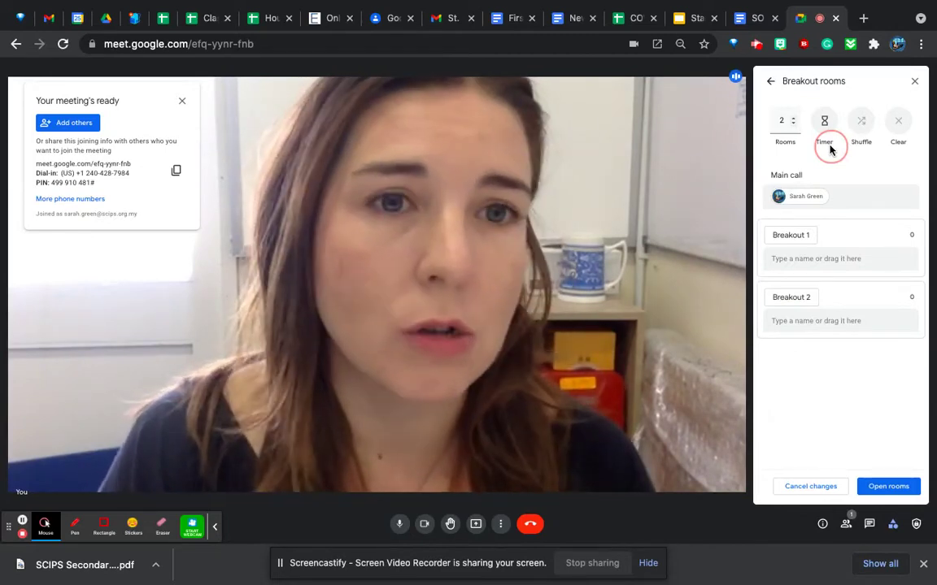
# Set the breakout room timer to 10 minutes
pyautogui.click(826, 118)
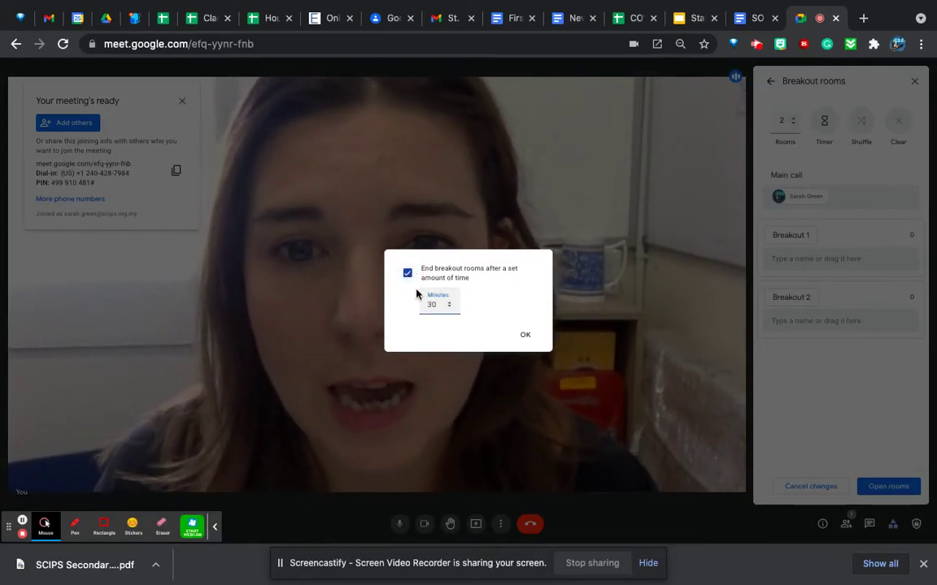
pyautogui.press('BackSpace')
pyautogui.press('BackSpace')
pyautogui.write('1')
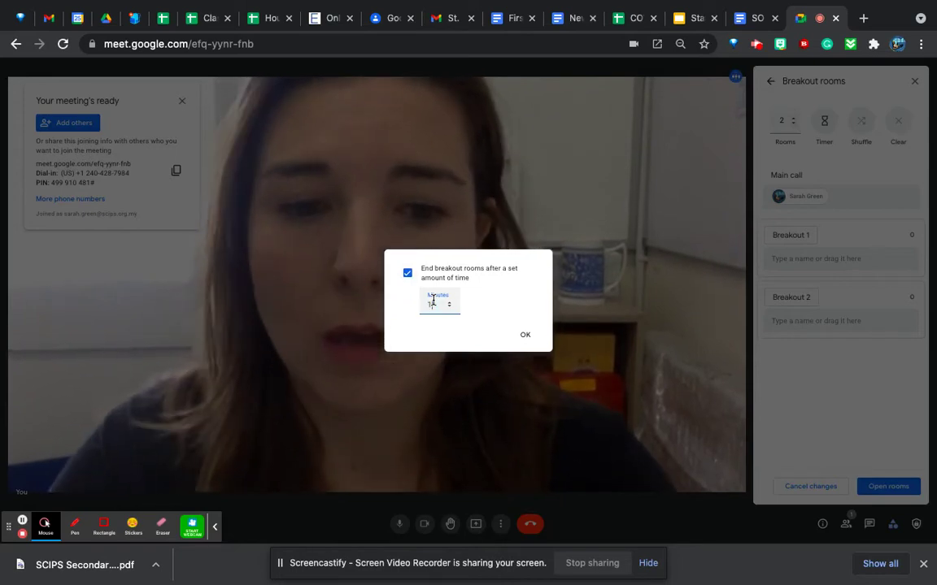
pyautogui.write('0')
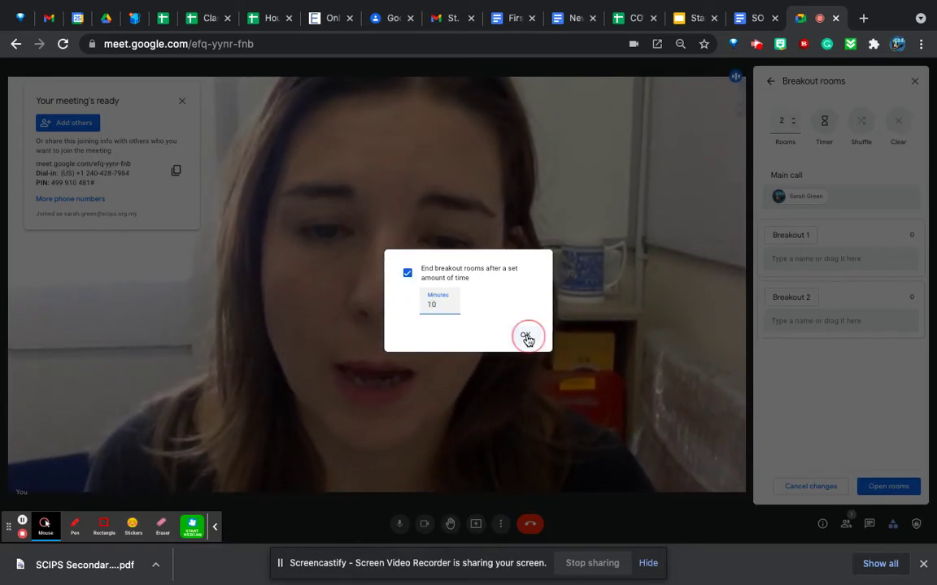
pyautogui.click(825, 122)
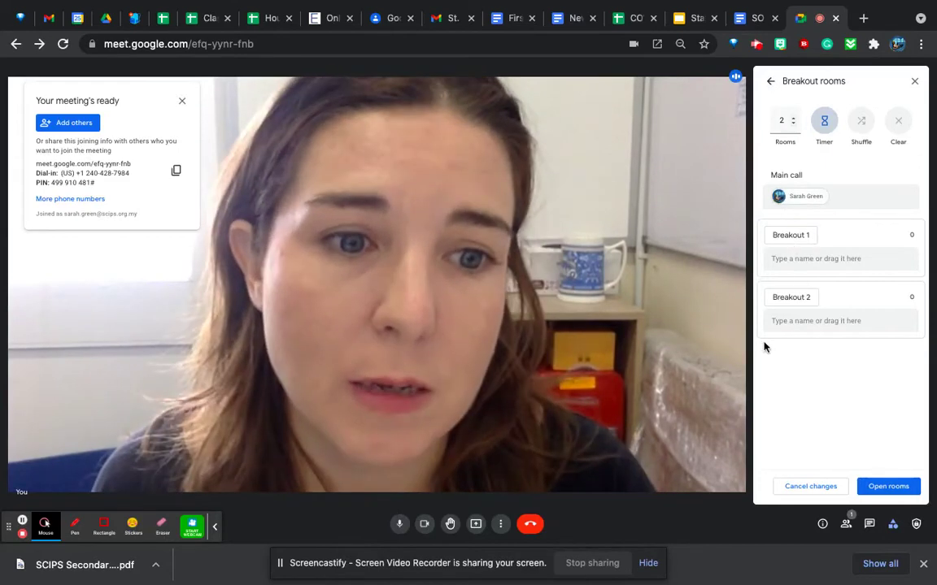
# Open both breakout rooms, then close all rooms to return everyone to the main call
pyautogui.click(896, 487)
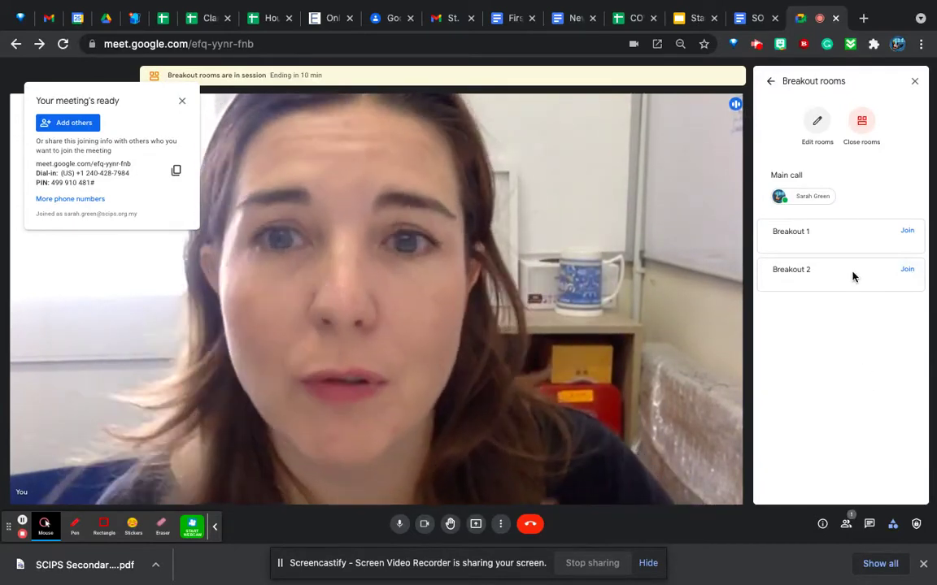
pyautogui.click(862, 126)
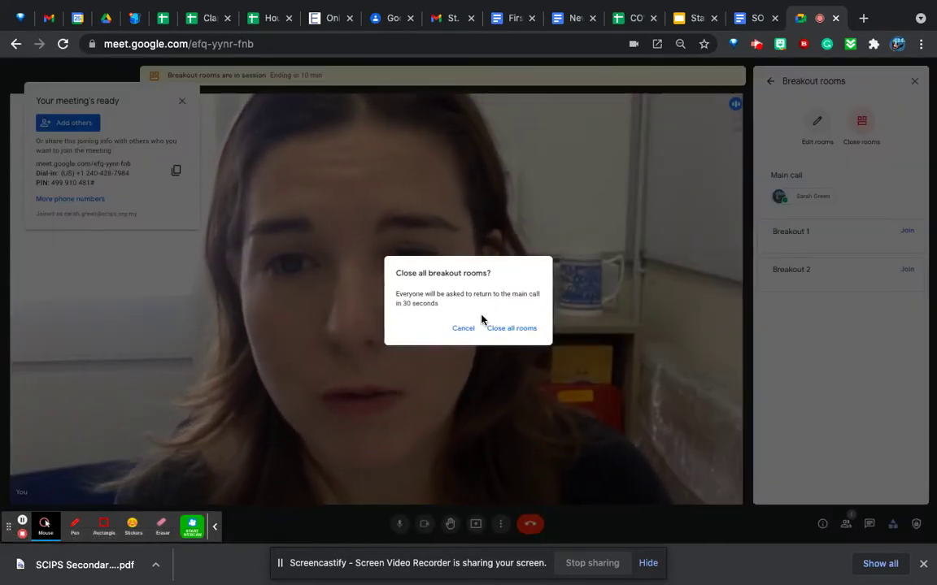
pyautogui.click(503, 331)
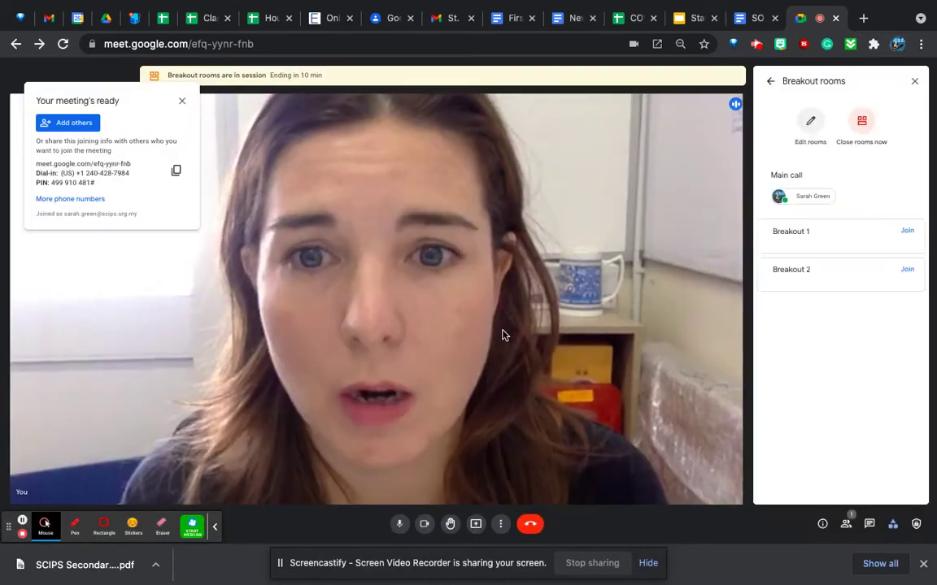